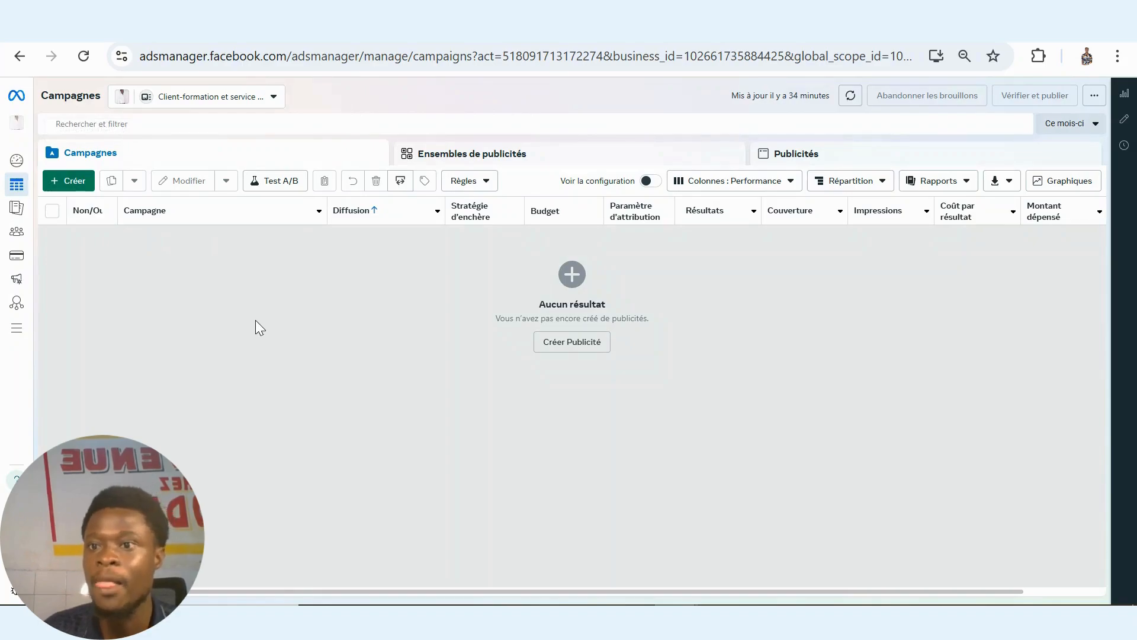
Create a new auction campaign with the Interactions objective and the manual interactions configuration.
left_click(74, 185)
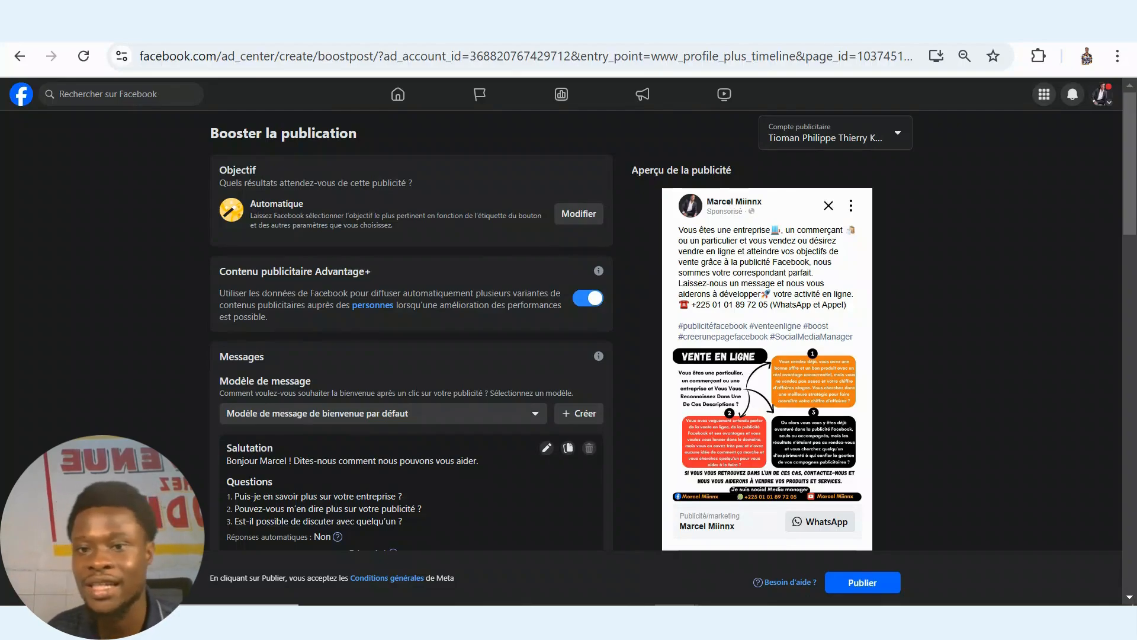
left_click(576, 224)
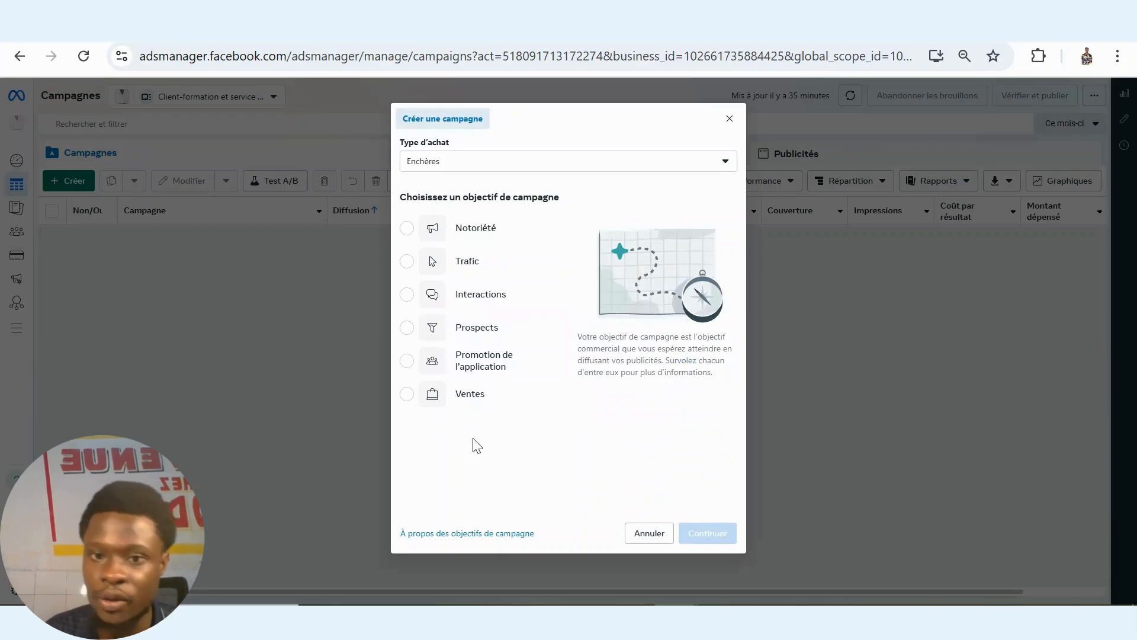
left_click(514, 312)
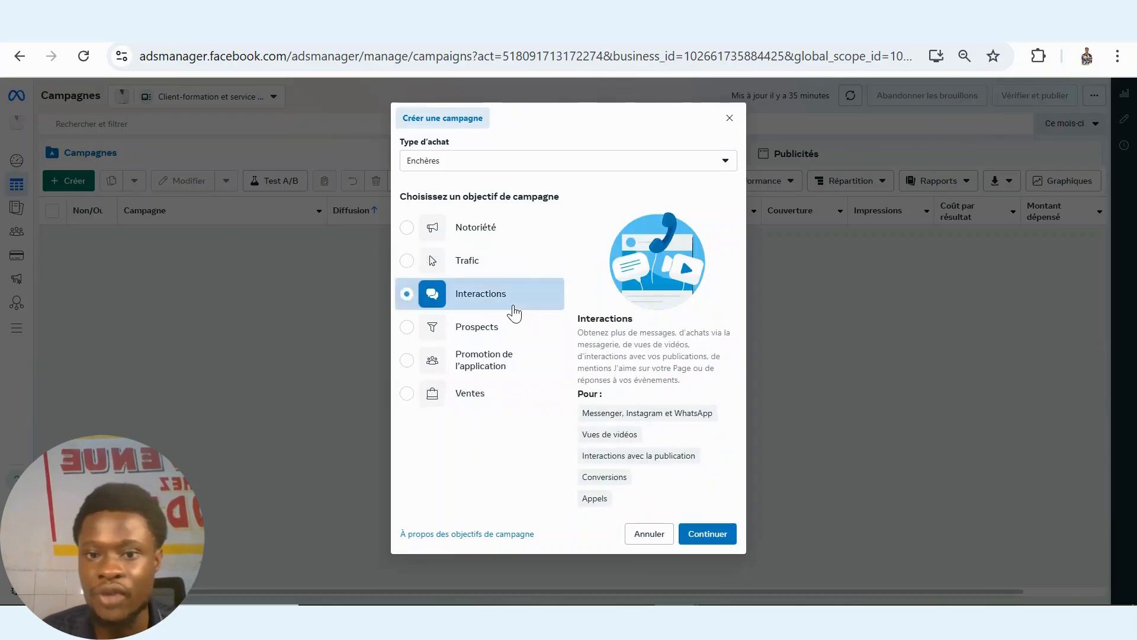
left_click(715, 535)
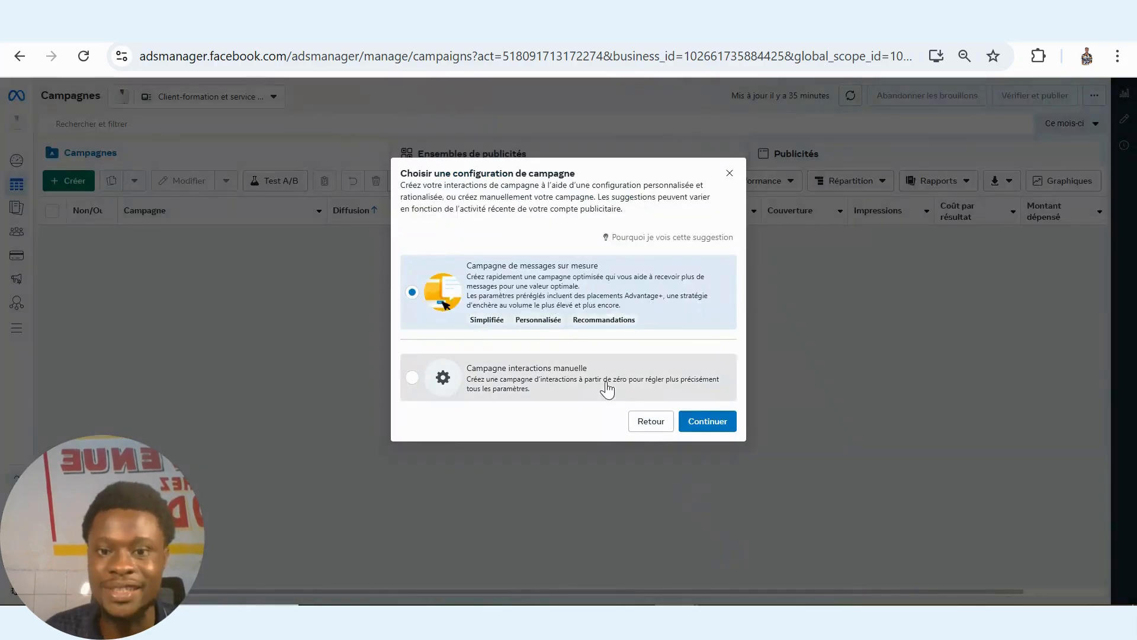
left_click(607, 390)
left_click(727, 424)
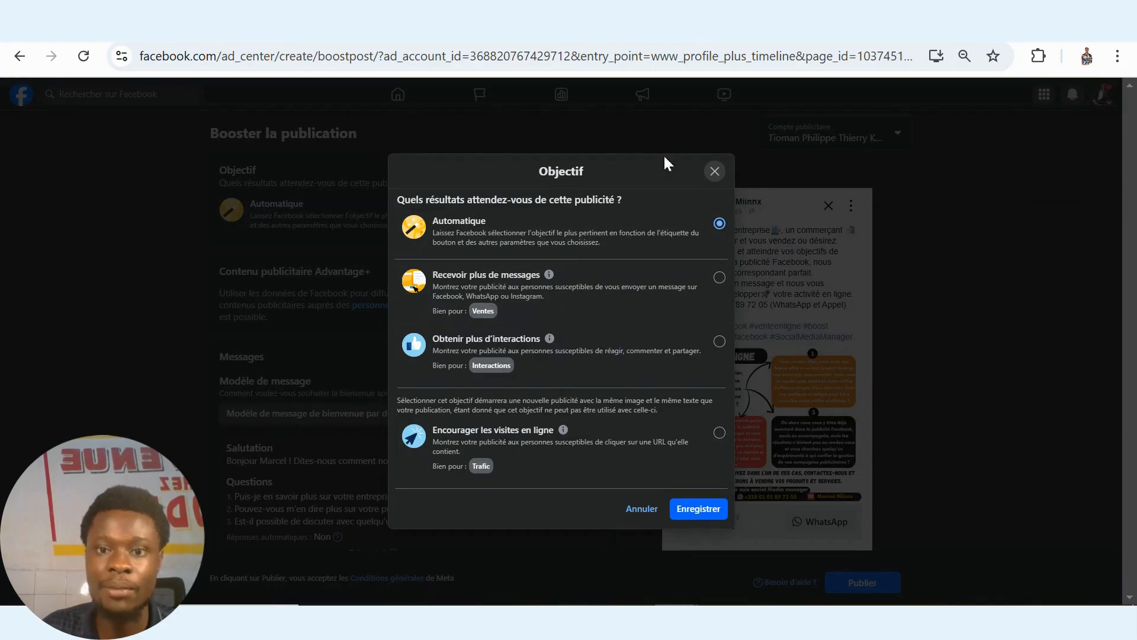
On the Facebook boost page, keep the Automatique objective and examine the options down to duration, budget and placements.
left_click(699, 509)
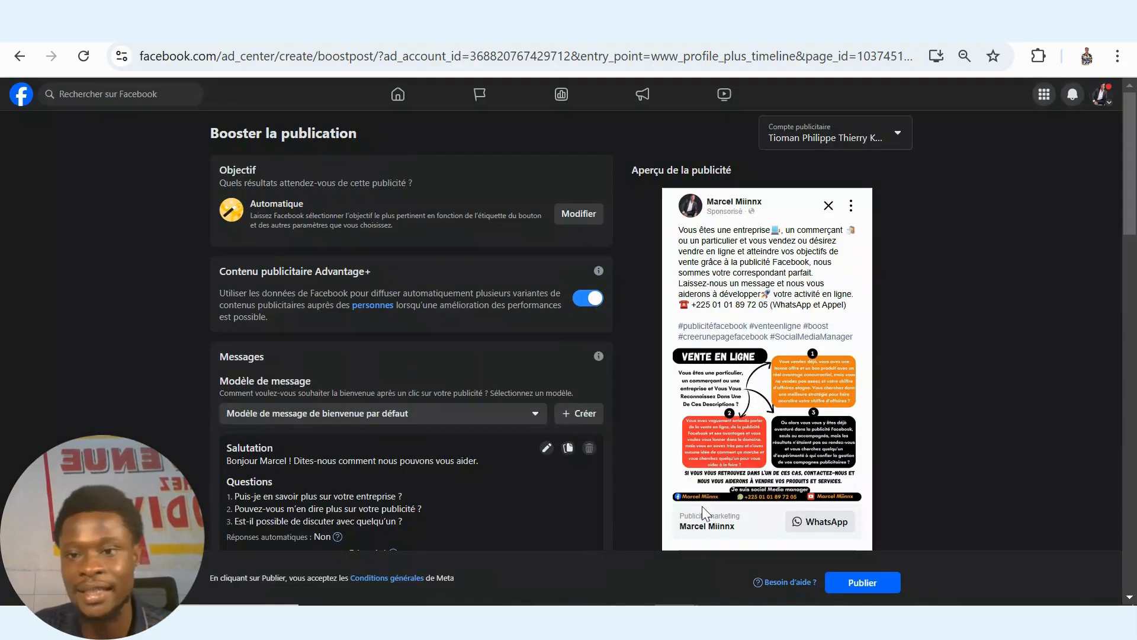
scroll(1133, 176, "down", 1)
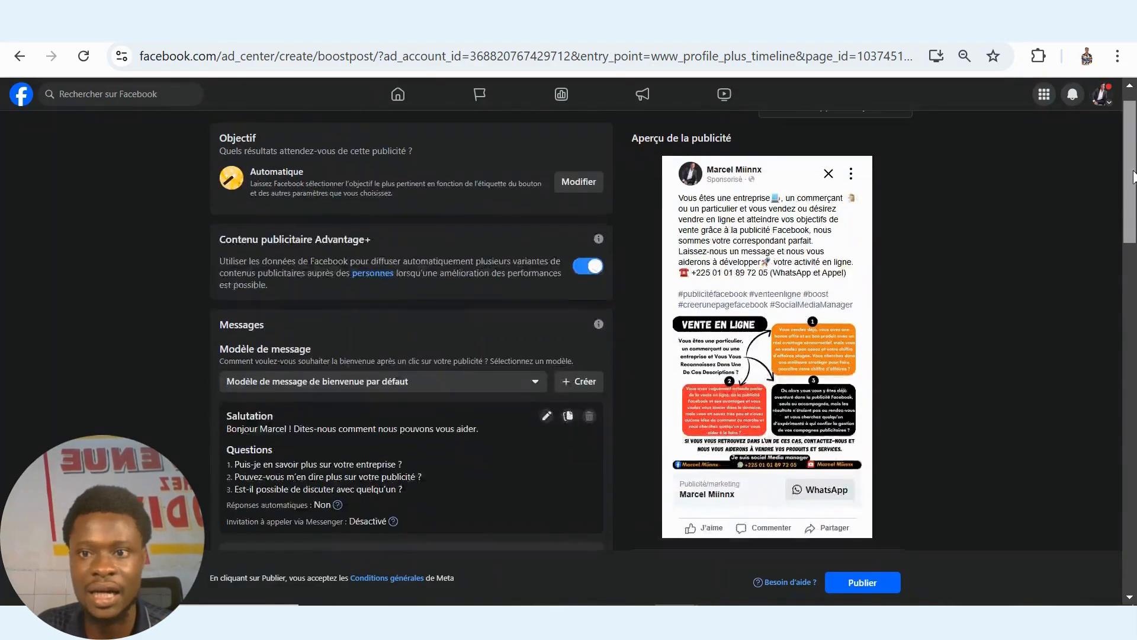
left_click_drag(1133, 177, 1133, 435)
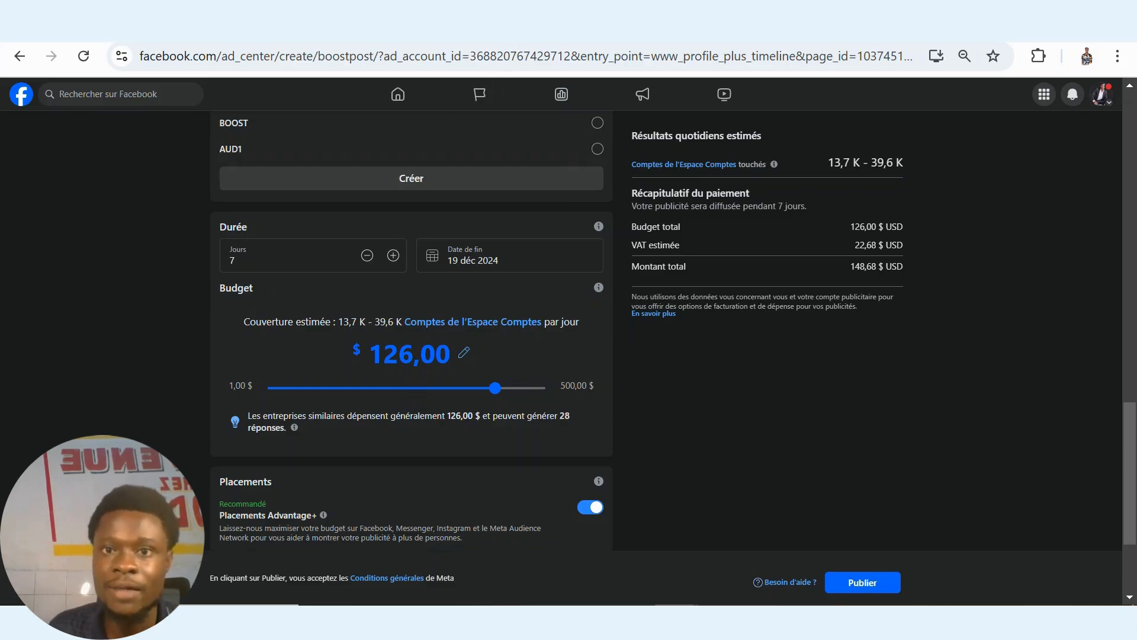
Switch back to Ads Manager, open the campaign's new ad set and examine its budget, scheduling and start date calendar.
left_click(482, 30)
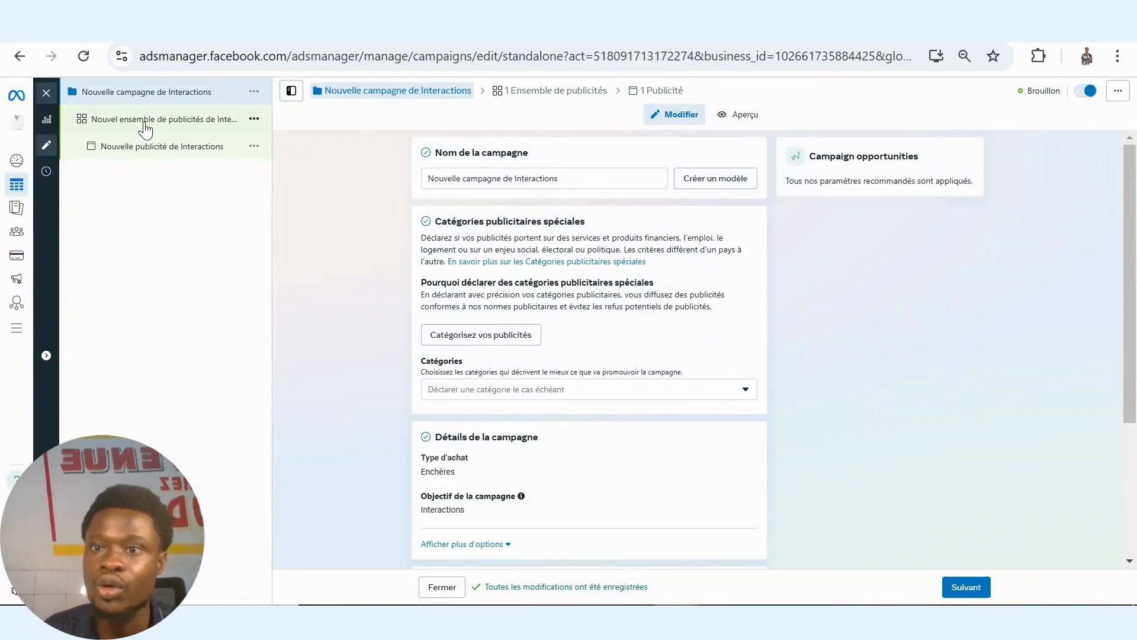
left_click(145, 129)
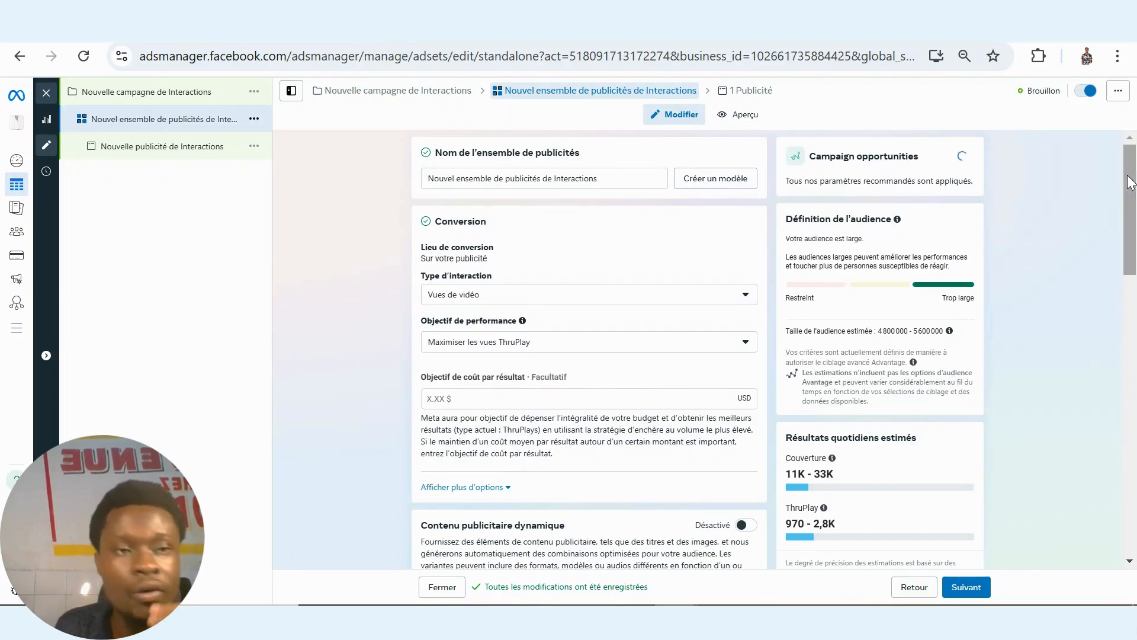
left_click_drag(1130, 182, 1128, 326)
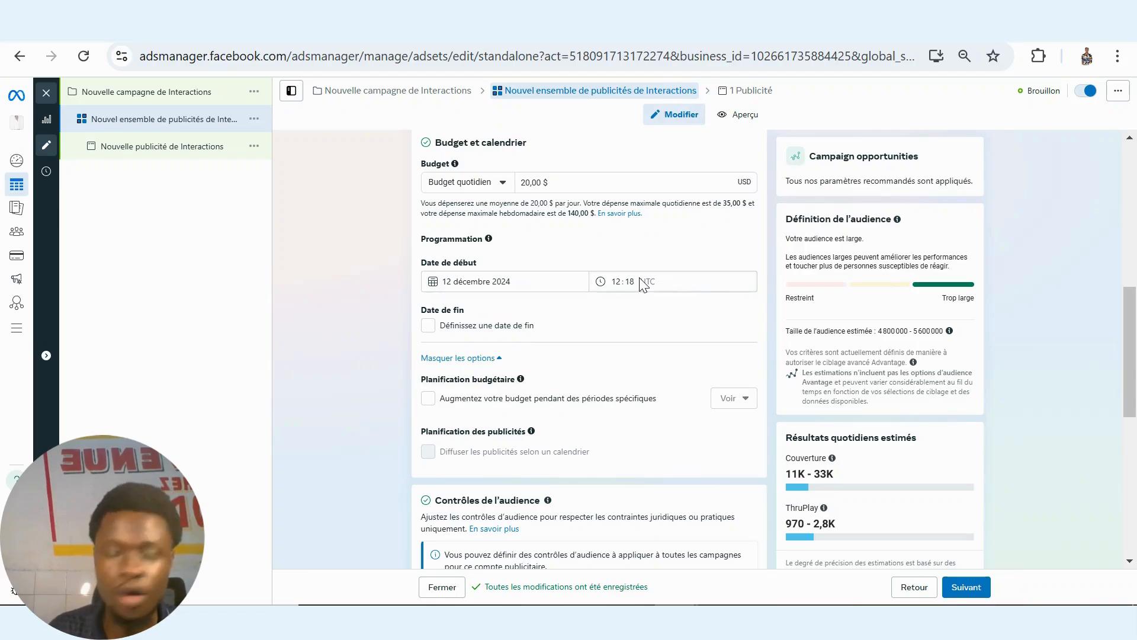
left_click(551, 282)
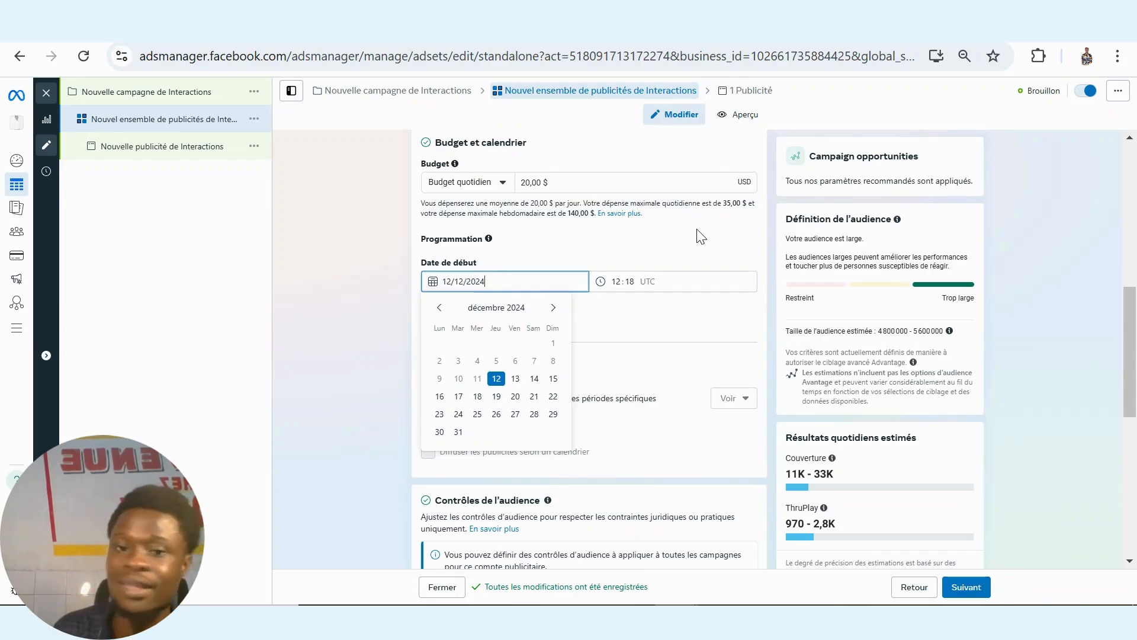
left_click(618, 320)
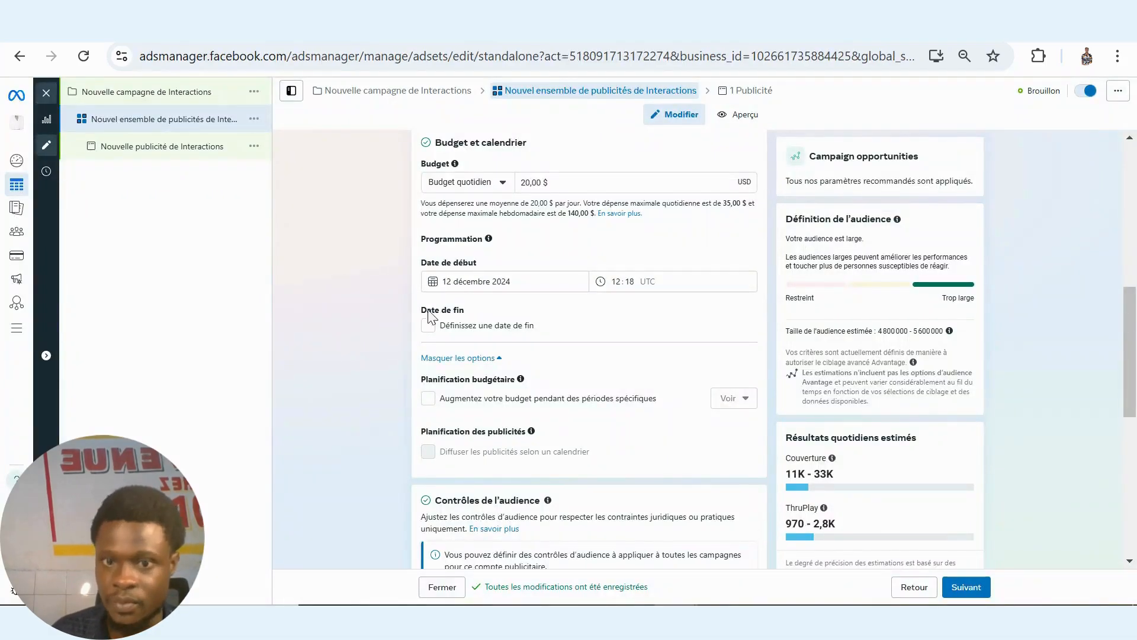
Keep the ad set on a daily budget and set the amount to 5,00 $.
left_click(489, 183)
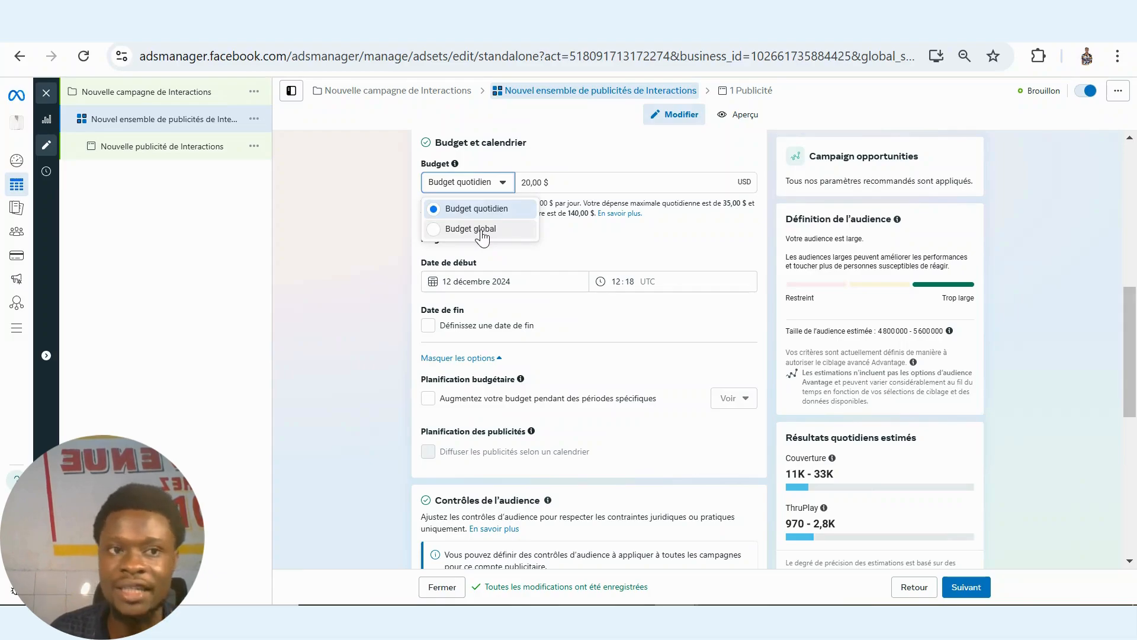
left_click(529, 183)
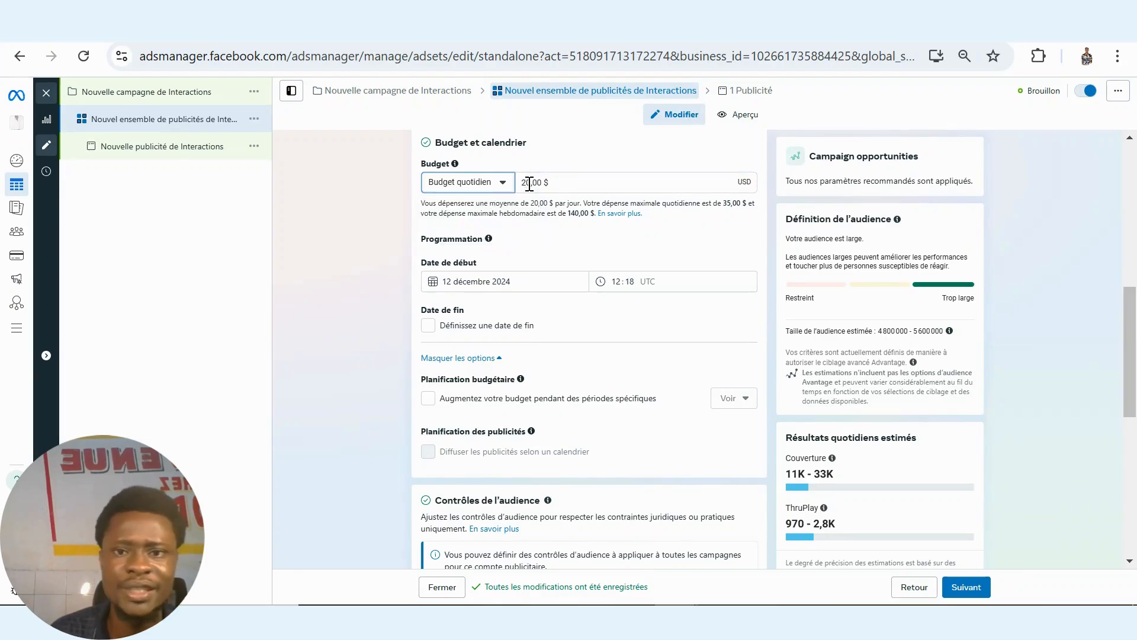
left_click(531, 182)
key("BackSpace")
key("BackSpace")
key("BackSpace")
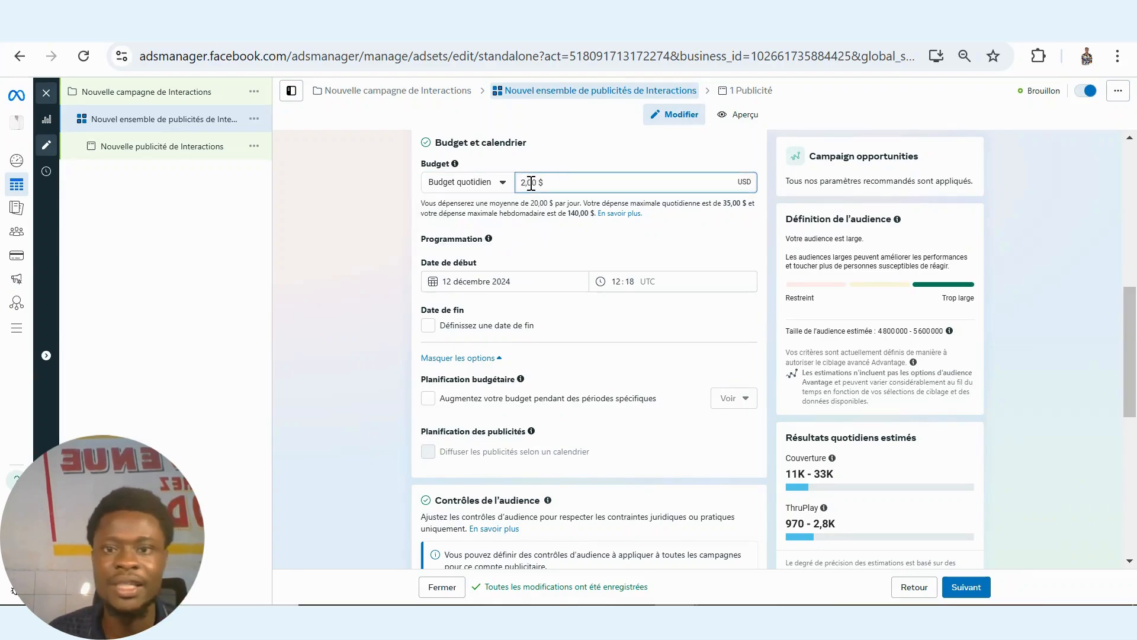
type("5")
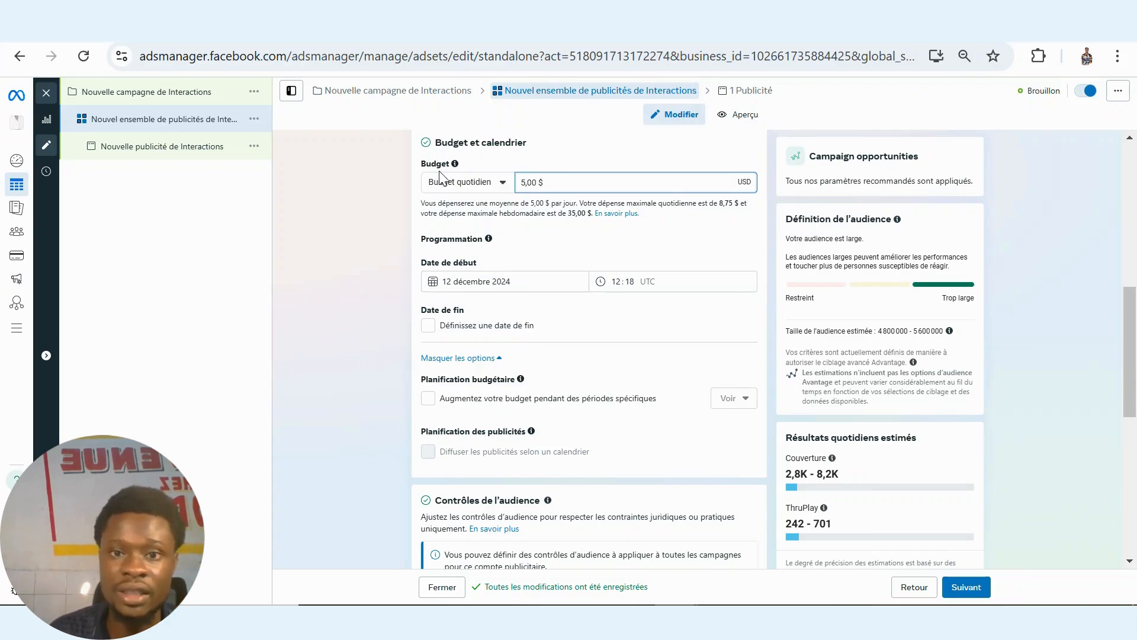
left_click(522, 183)
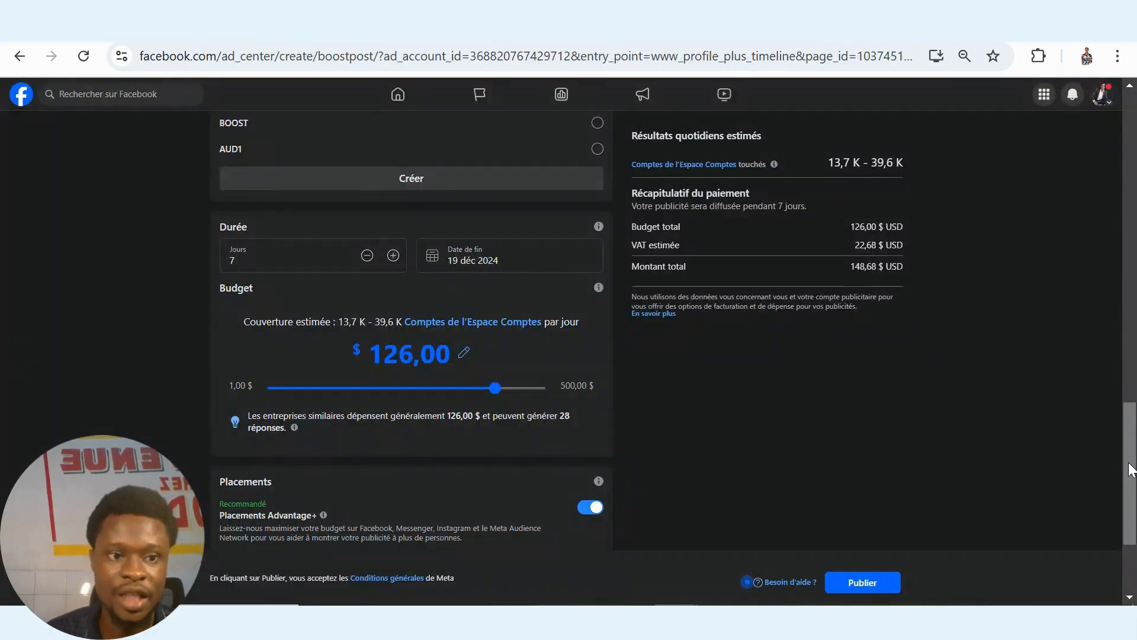
On the Facebook boost page, review the budget, placement and payment options and the Advantage+ audience's gender, age and location criteria.
scroll(1131, 468, "down", 3)
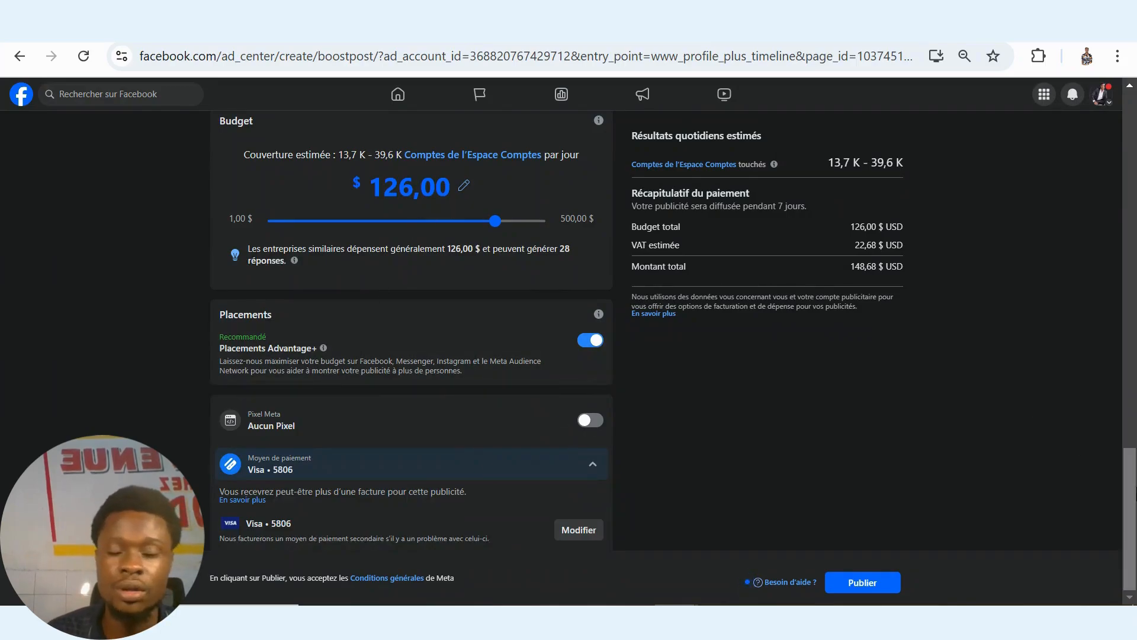
scroll(1109, 470, "up", 8)
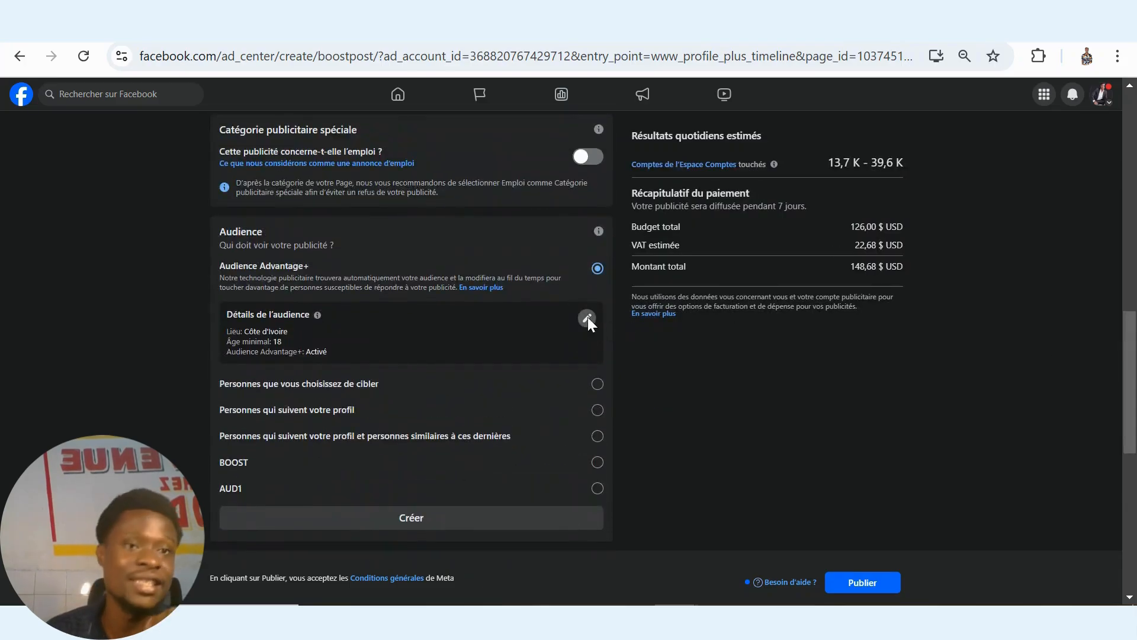
left_click(587, 318)
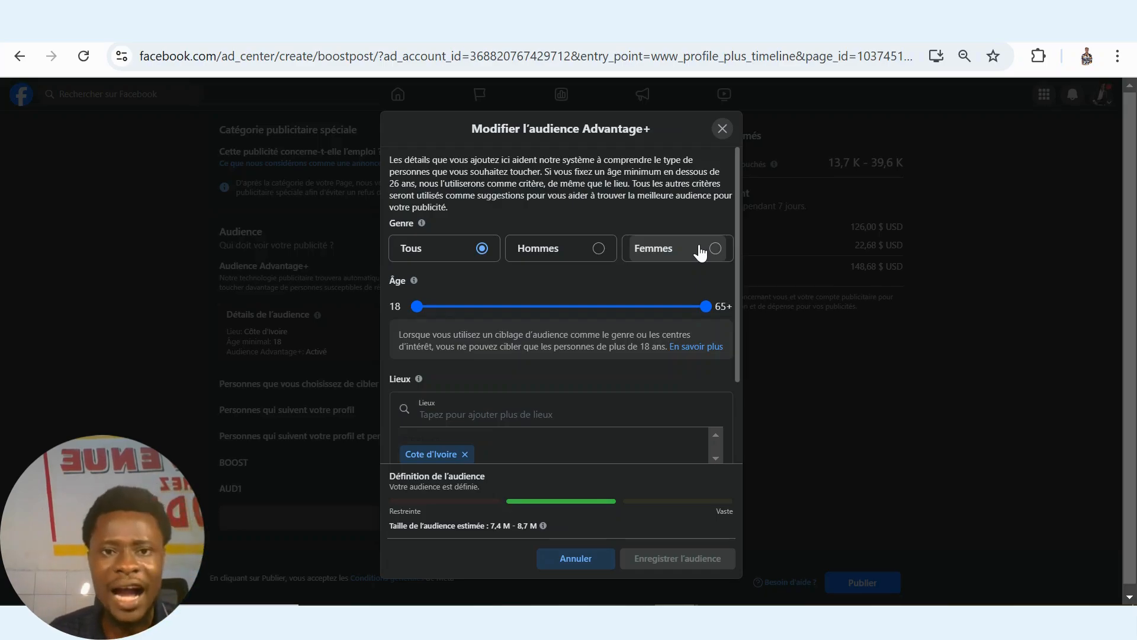
left_click(723, 128)
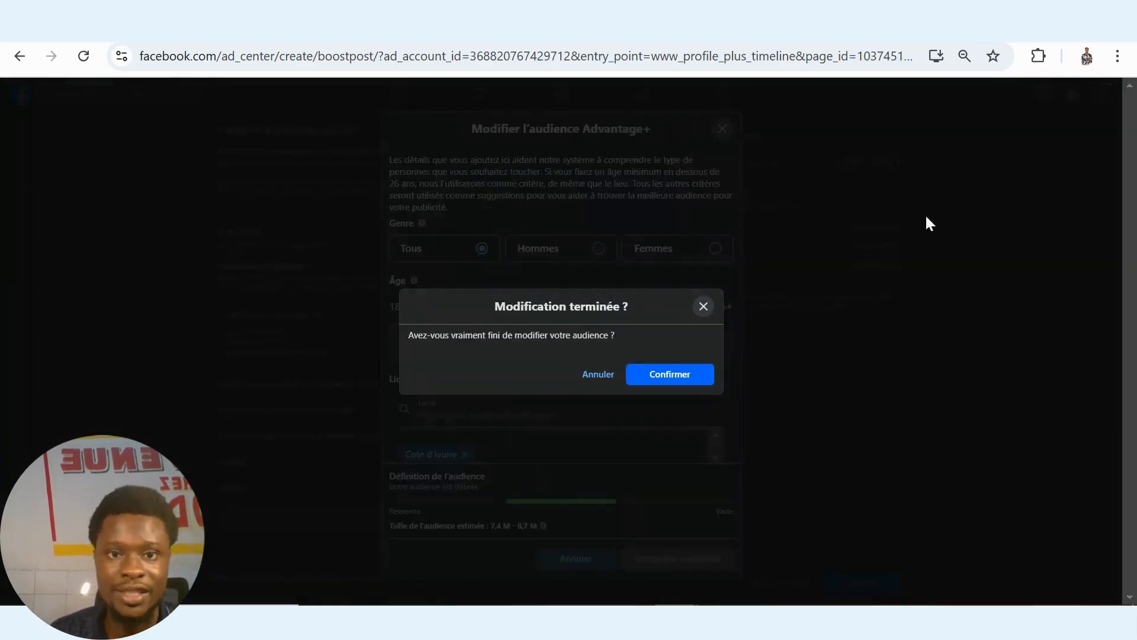
left_click(701, 373)
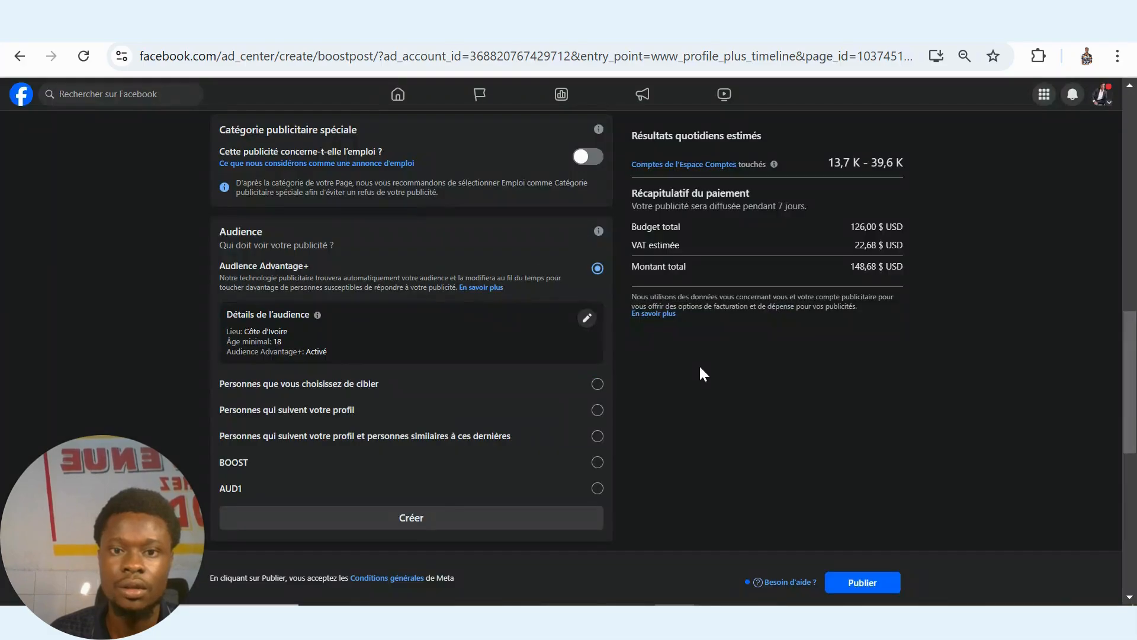
left_click_drag(1121, 365, 1112, 190)
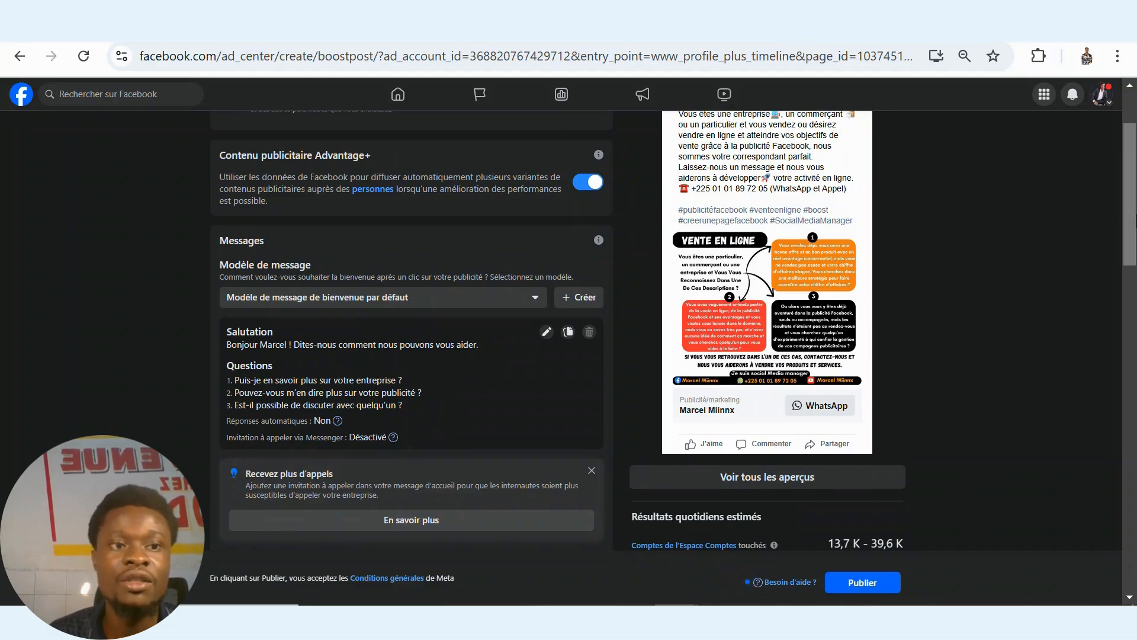
left_click_drag(1133, 191, 1134, 160)
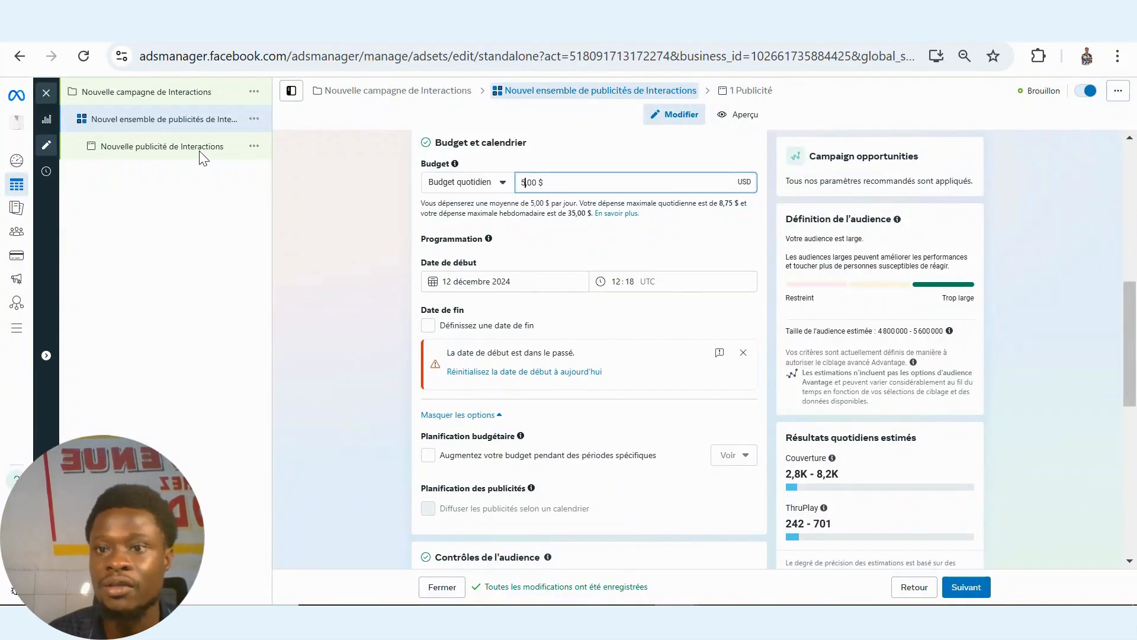
Set the new Interactions ad in Ads Manager to use an existing post, dismiss the post selection and close the editor.
left_click(200, 153)
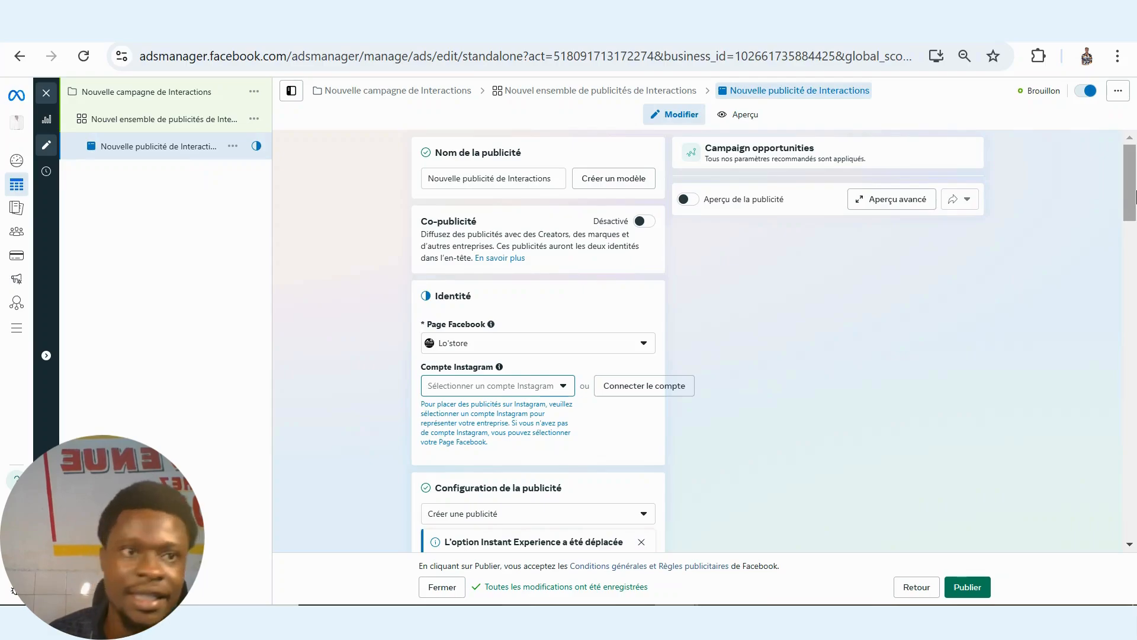
left_click_drag(1136, 196, 1135, 243)
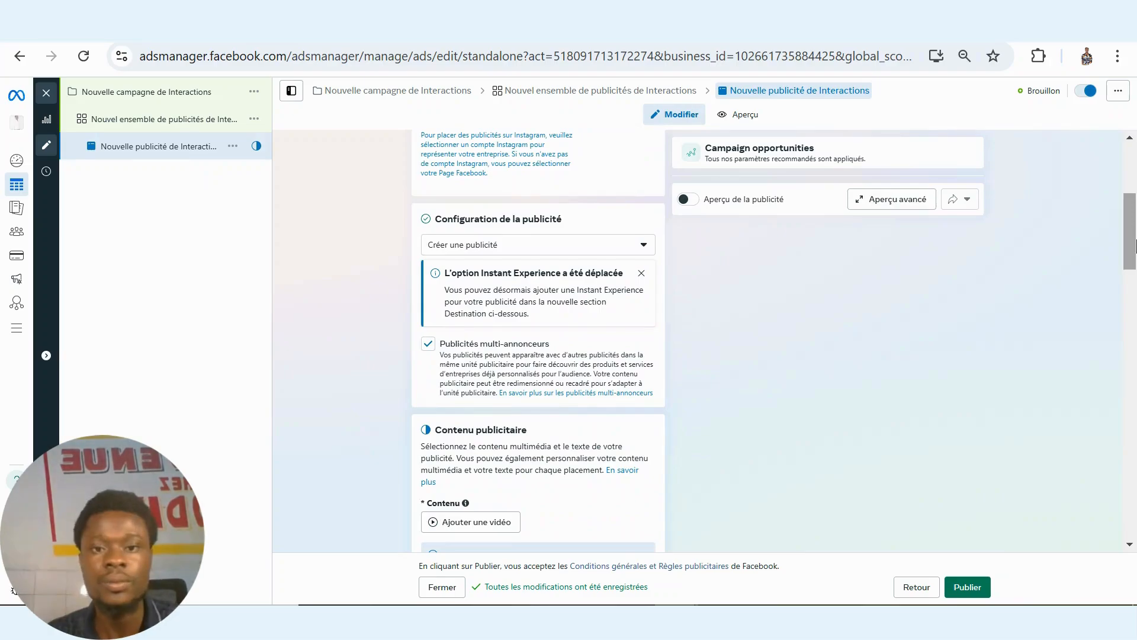
left_click(592, 254)
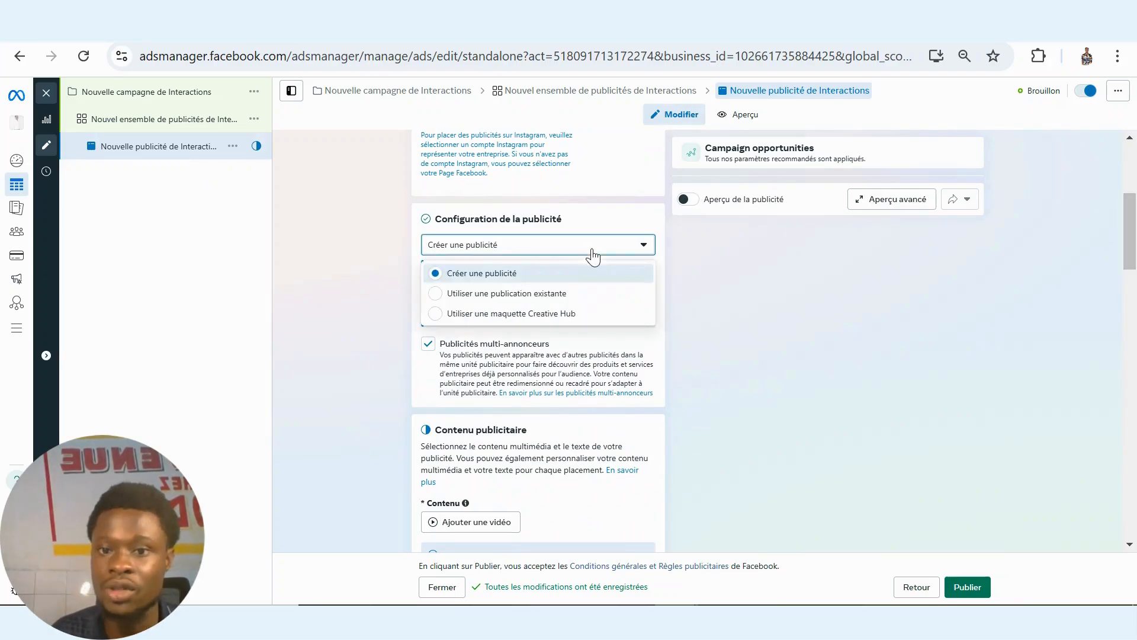
left_click(582, 299)
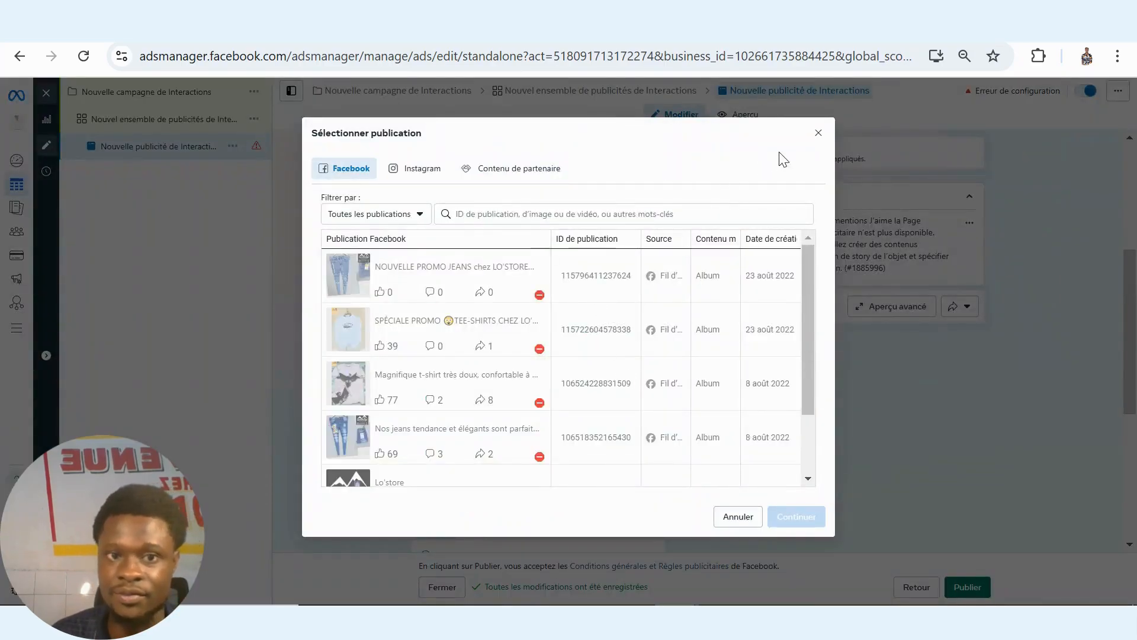
left_click(818, 133)
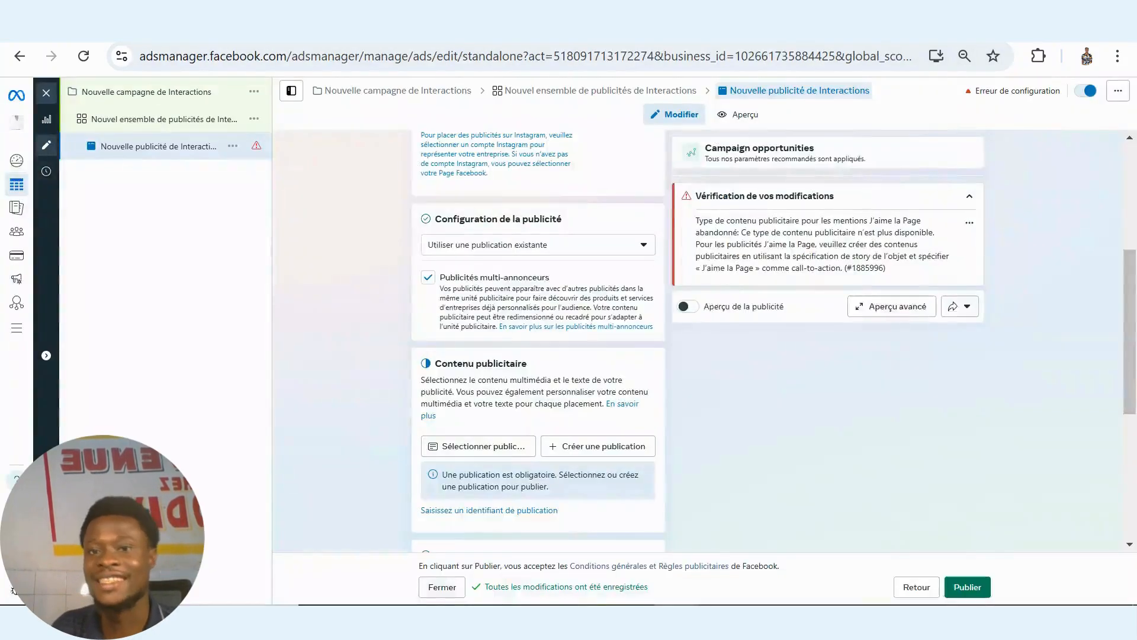
left_click(42, 102)
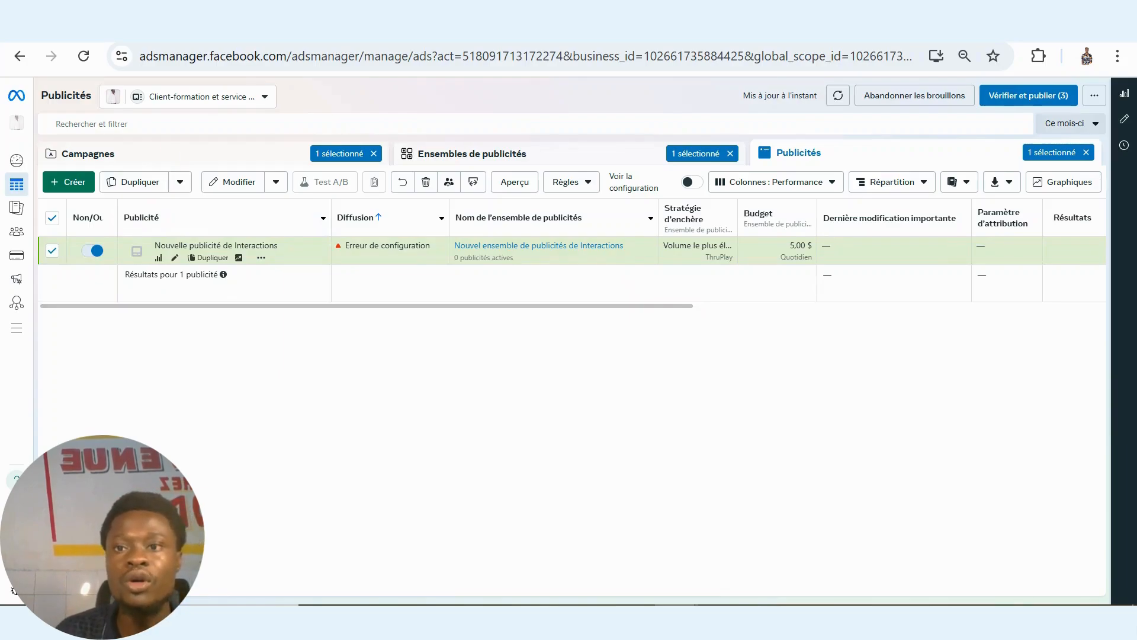
Compare the Facebook boost page's applications, audience, duration and budget options with the ad listing in Ads Manager.
left_click(336, 39)
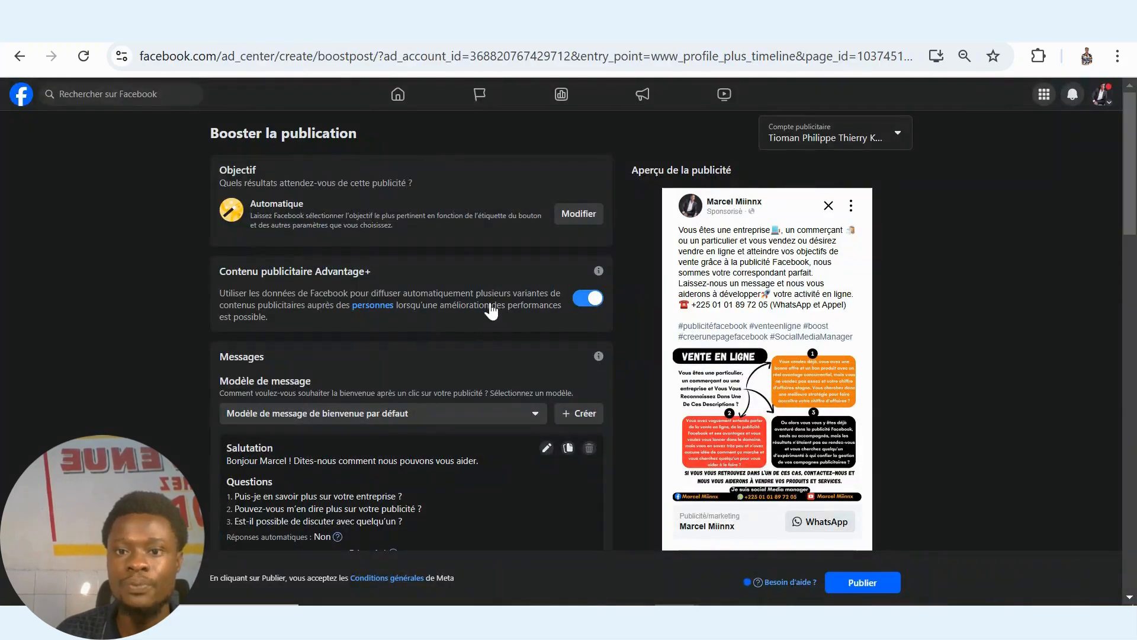
left_click_drag(1127, 144, 1127, 360)
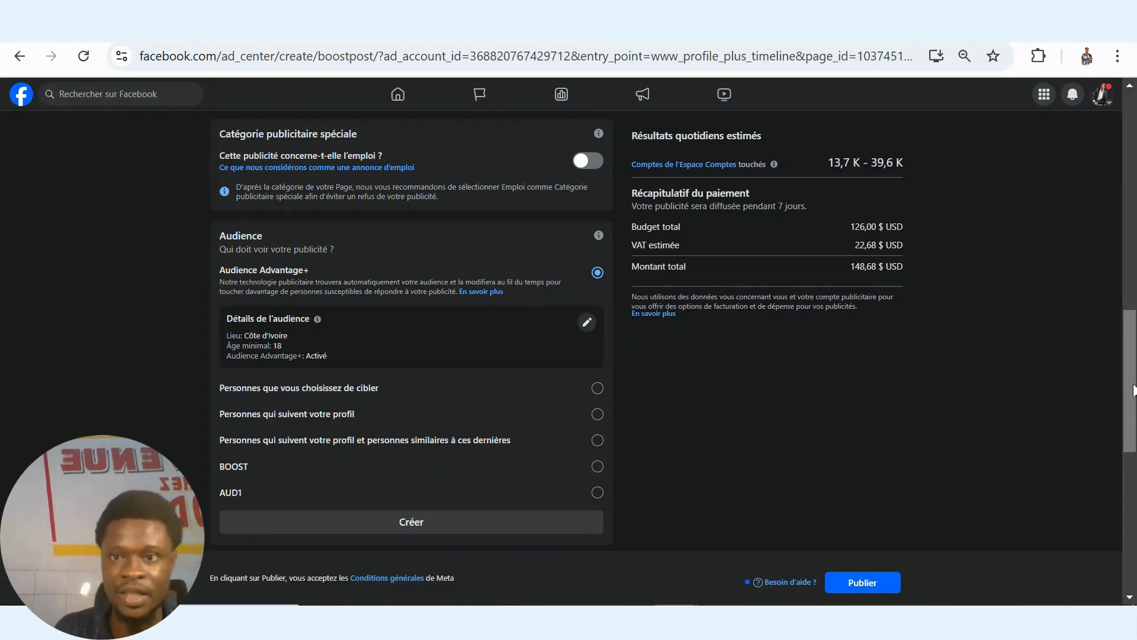
left_click_drag(1132, 449, 1026, 184)
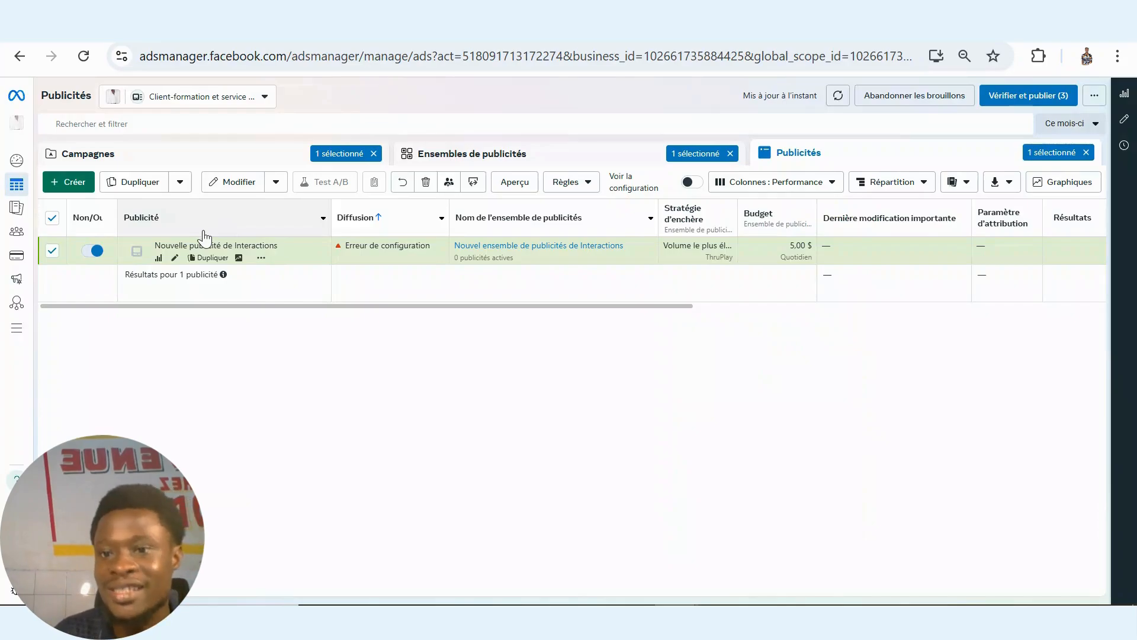
left_click(165, 166)
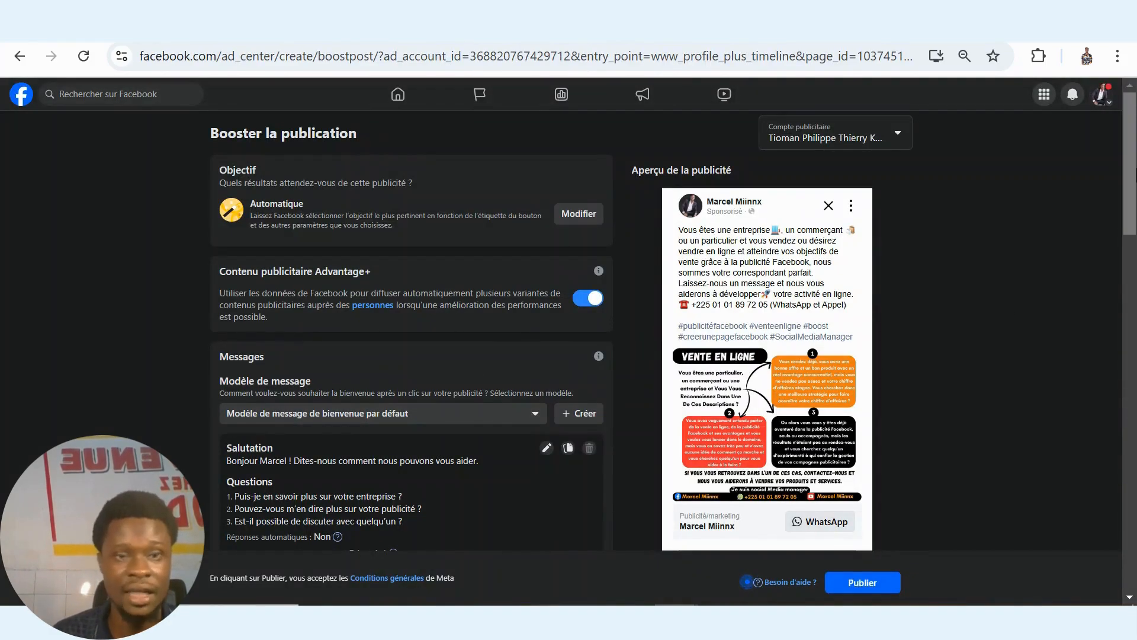
scroll(1131, 302, "down", 15)
scroll(1131, 302, "up", 5)
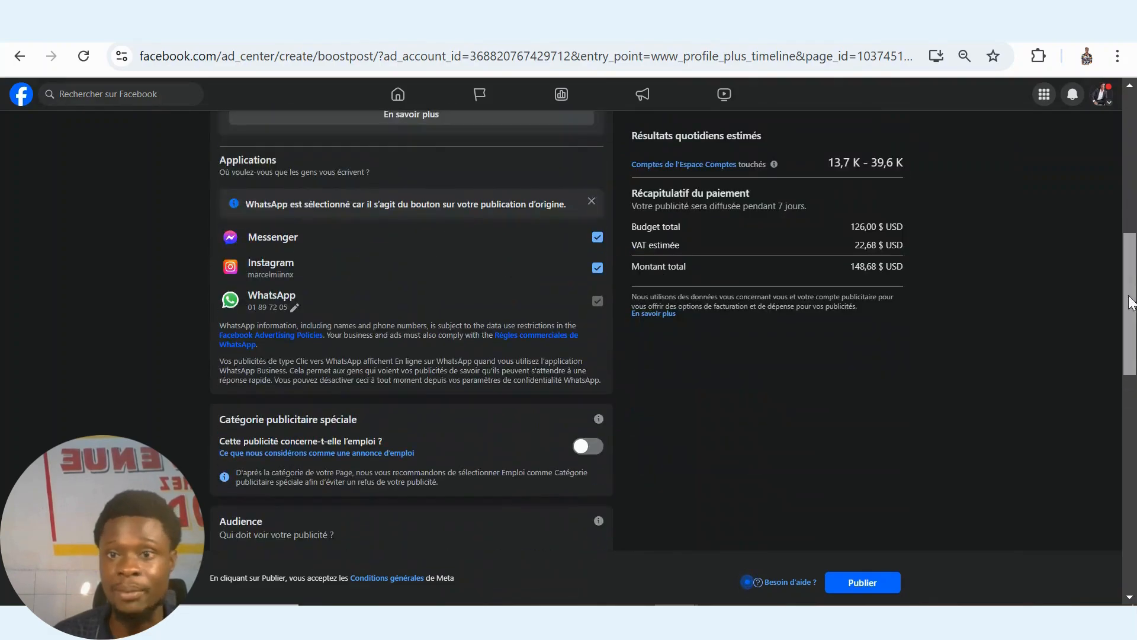
left_click_drag(1131, 302, 1131, 465)
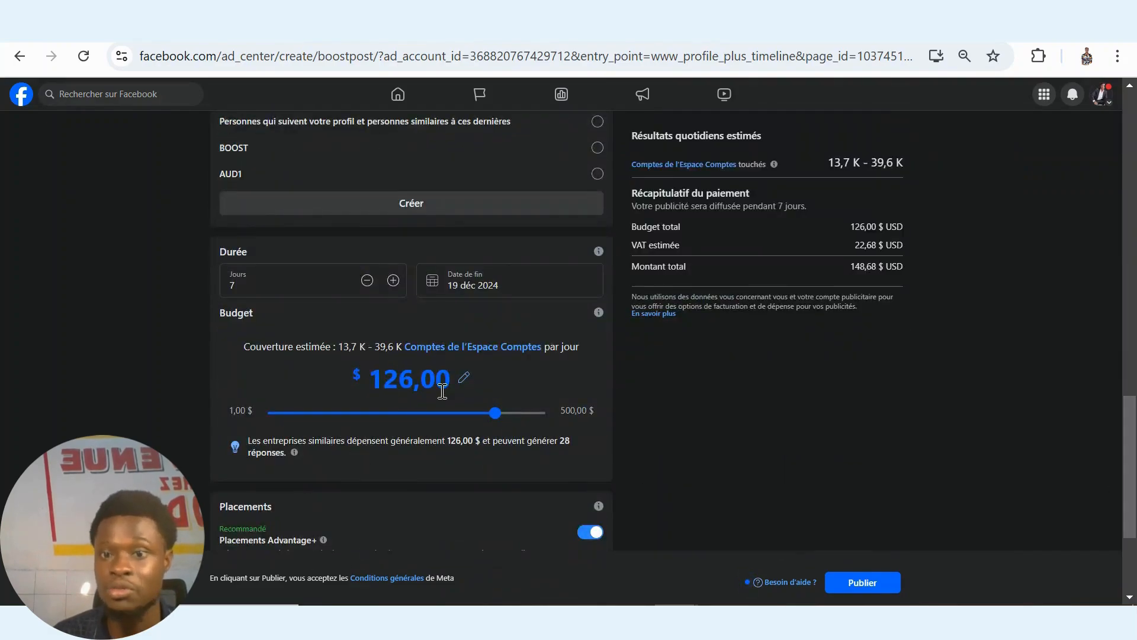